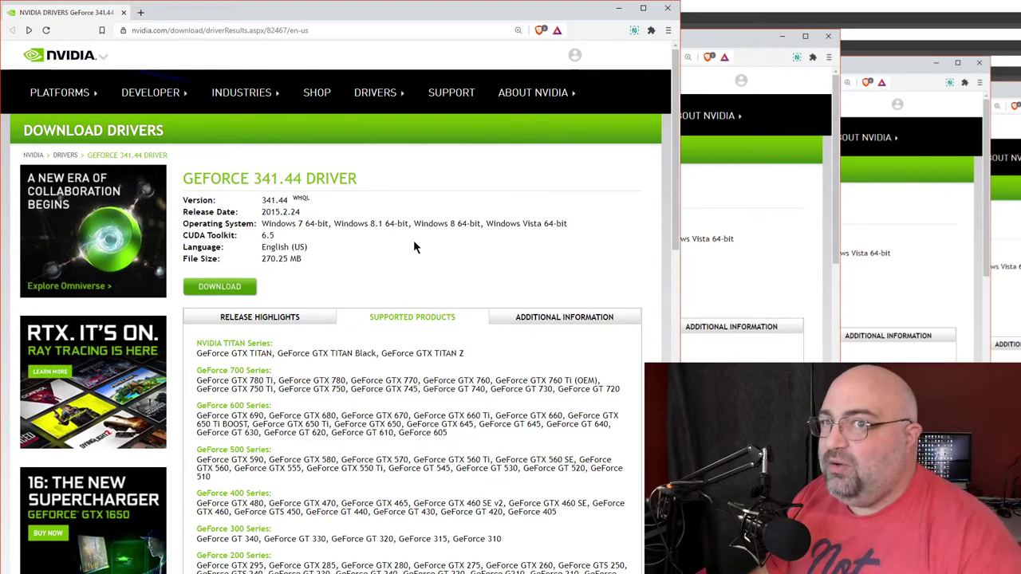
Step: Review the file details and supported products of the GeForce 341.44 driver
{"action": "triple_click", "coordinate": [389, 250]}
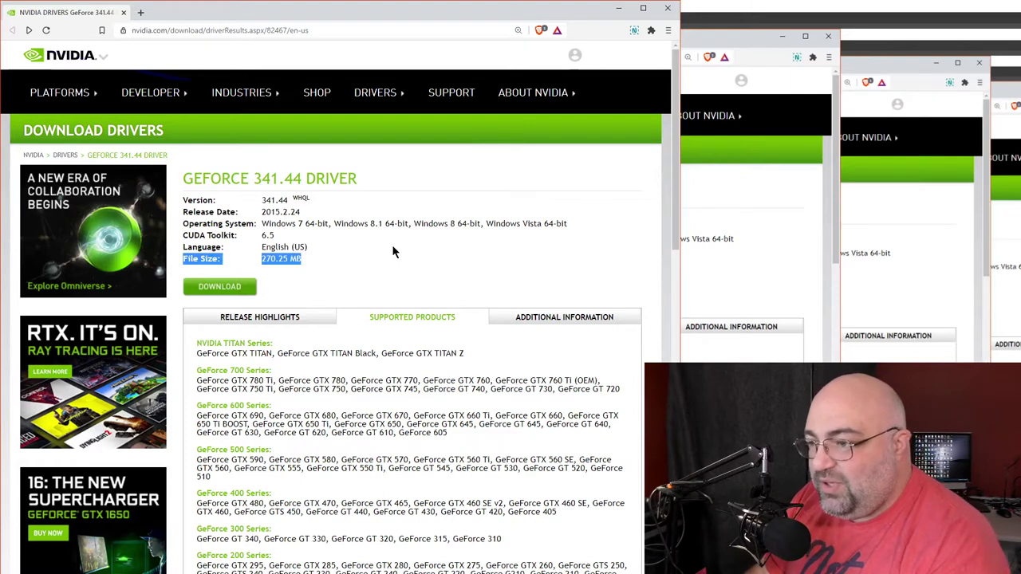
{"action": "left_click", "coordinate": [397, 241]}
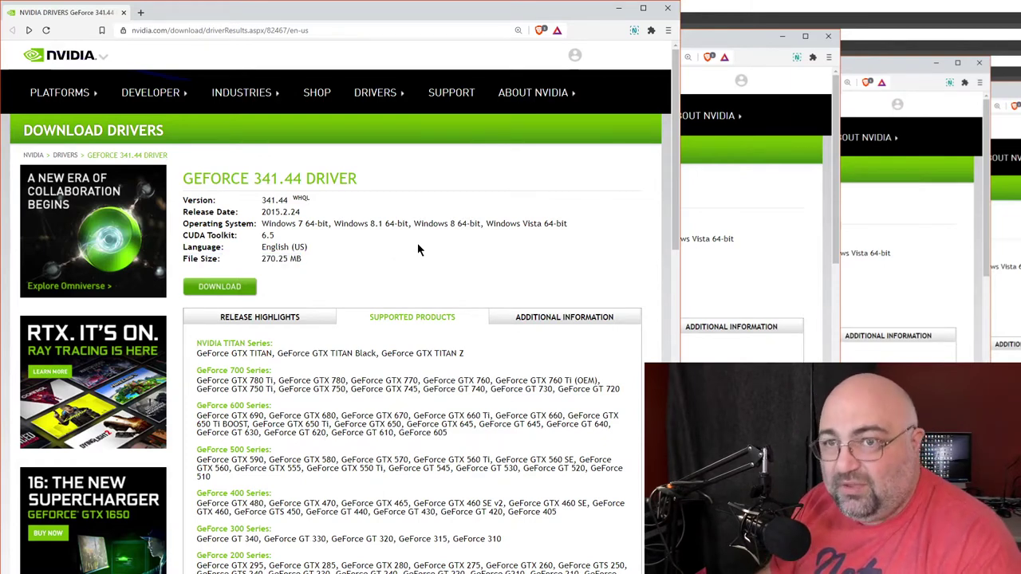
{"action": "scroll", "coordinate": [417, 247], "scroll_direction": "down", "scroll_amount": 2}
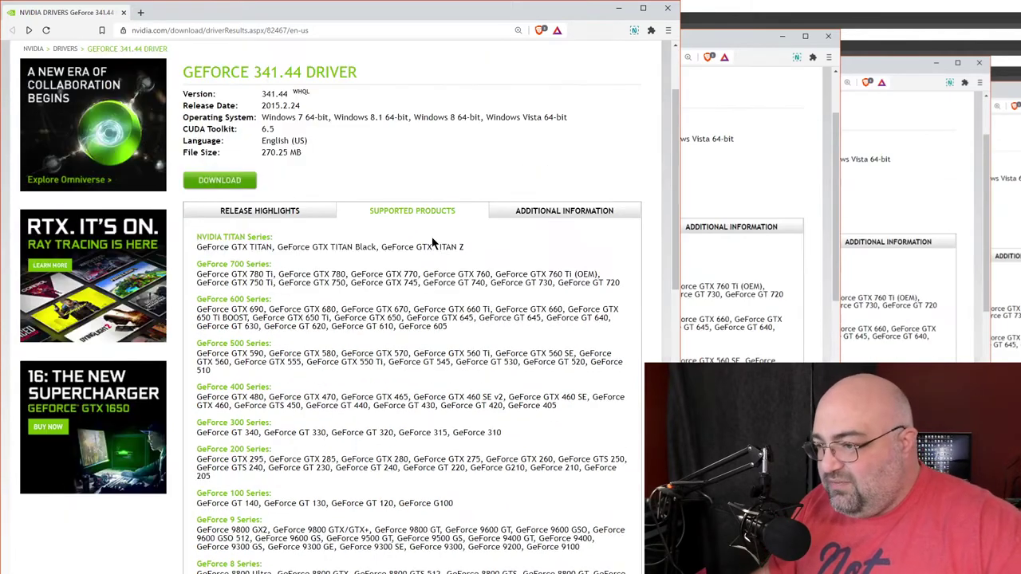
{"action": "scroll", "coordinate": [429, 247], "scroll_direction": "down", "scroll_amount": 2}
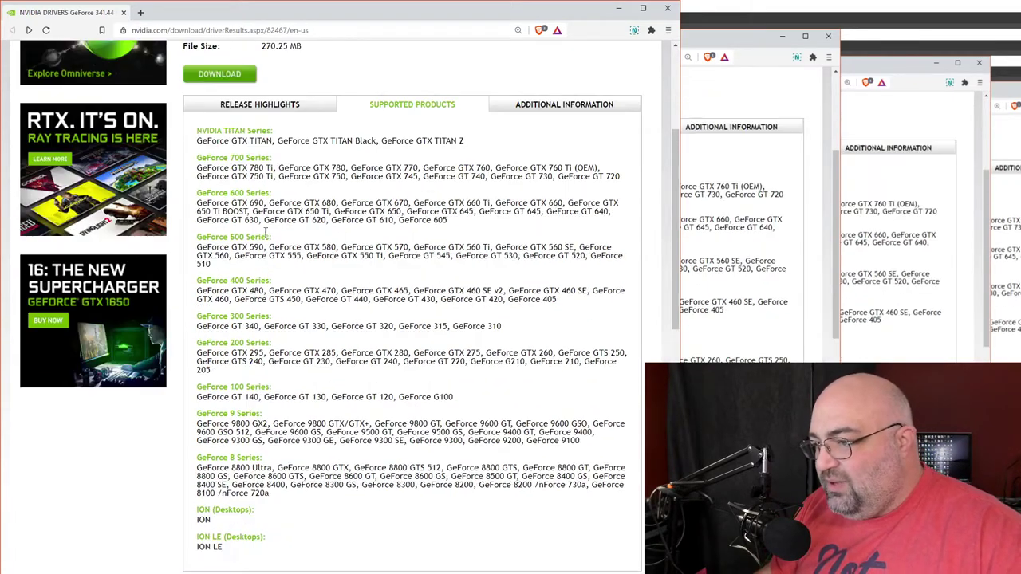
{"action": "scroll", "coordinate": [253, 175], "scroll_direction": "down", "scroll_amount": 1}
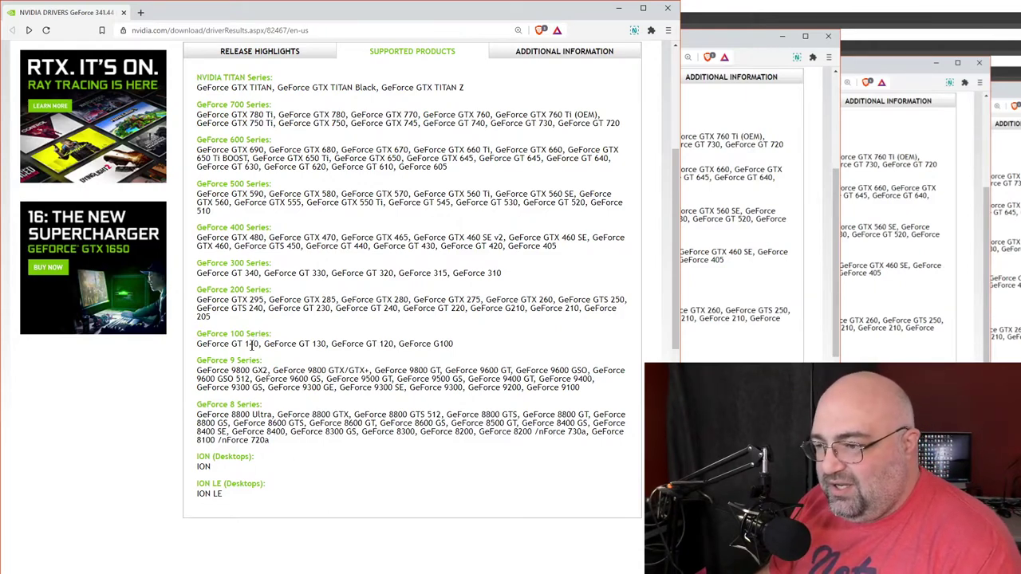
{"action": "scroll", "coordinate": [266, 192], "scroll_direction": "up", "scroll_amount": 1}
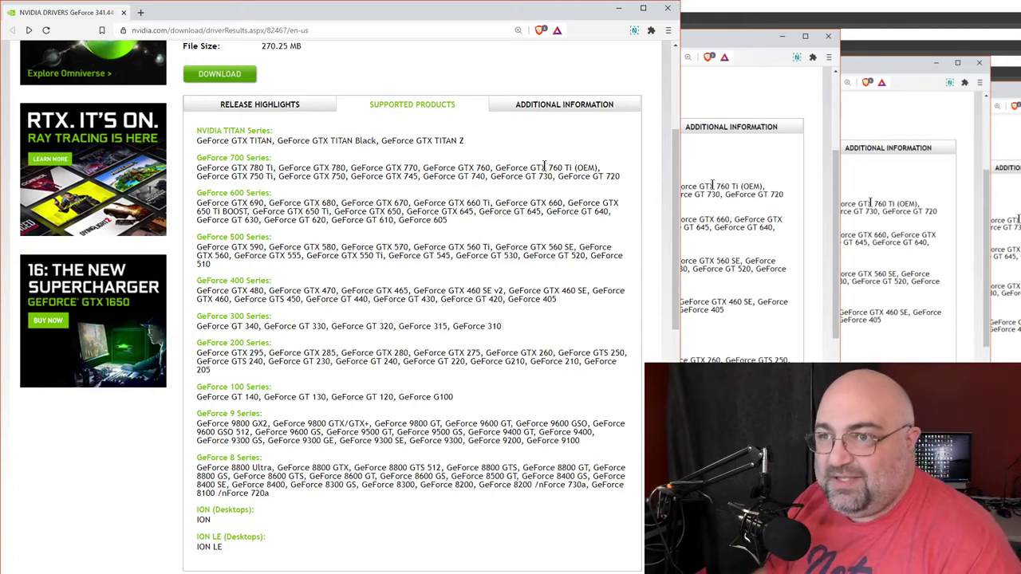
{"action": "scroll", "coordinate": [468, 227], "scroll_direction": "down", "scroll_amount": 1}
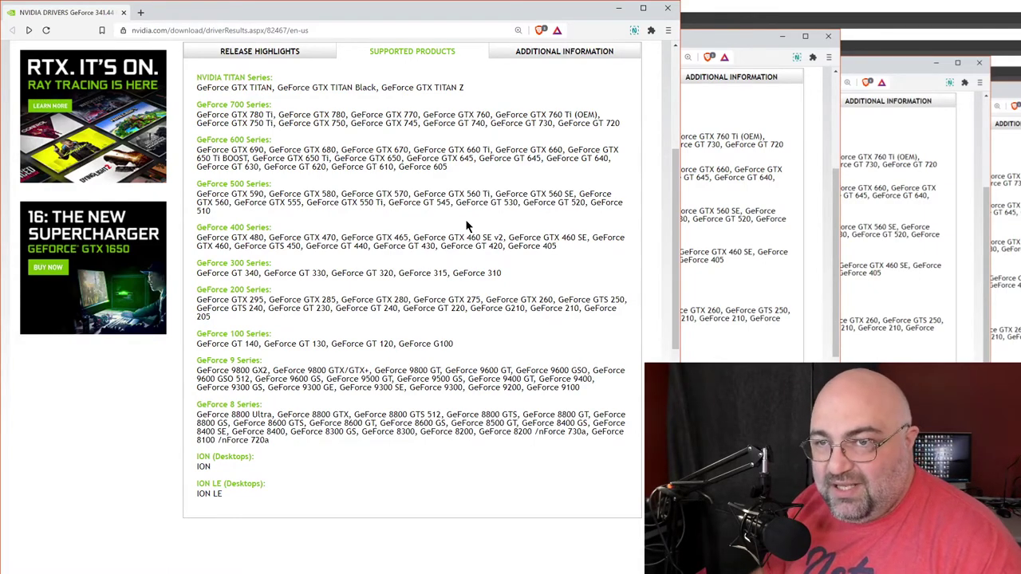
{"action": "scroll", "coordinate": [468, 227], "scroll_direction": "up", "scroll_amount": 5}
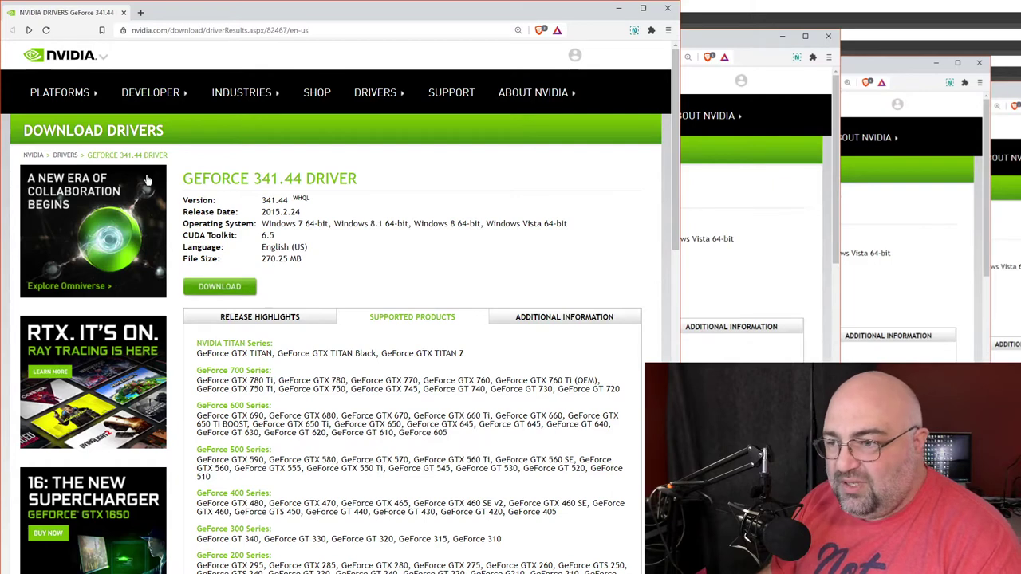
Step: Open the general driver downloads page in a new tab and view the available product types
{"action": "middle_click", "coordinate": [66, 154]}
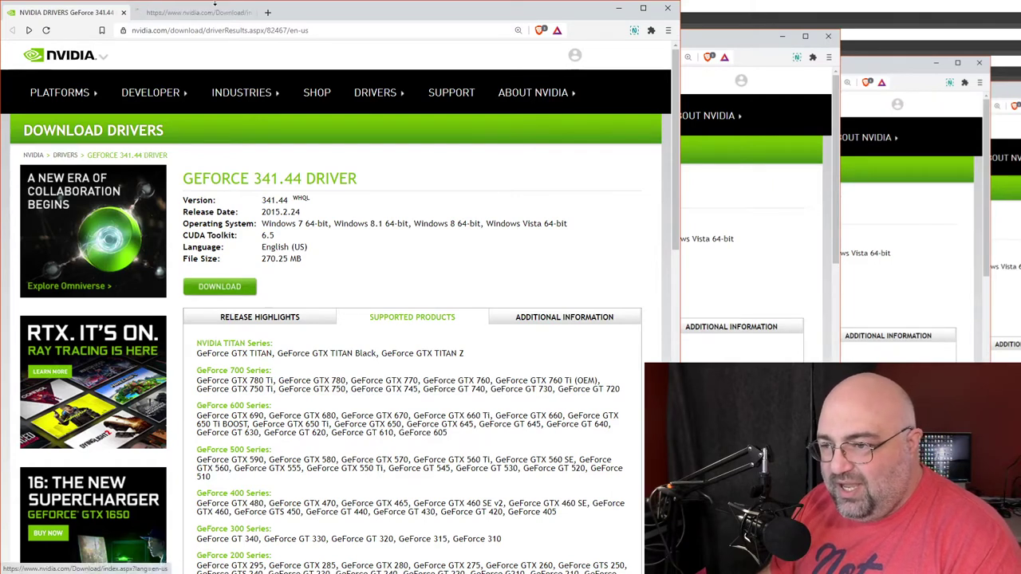
{"action": "left_click", "coordinate": [200, 12]}
{"action": "left_click", "coordinate": [327, 218]}
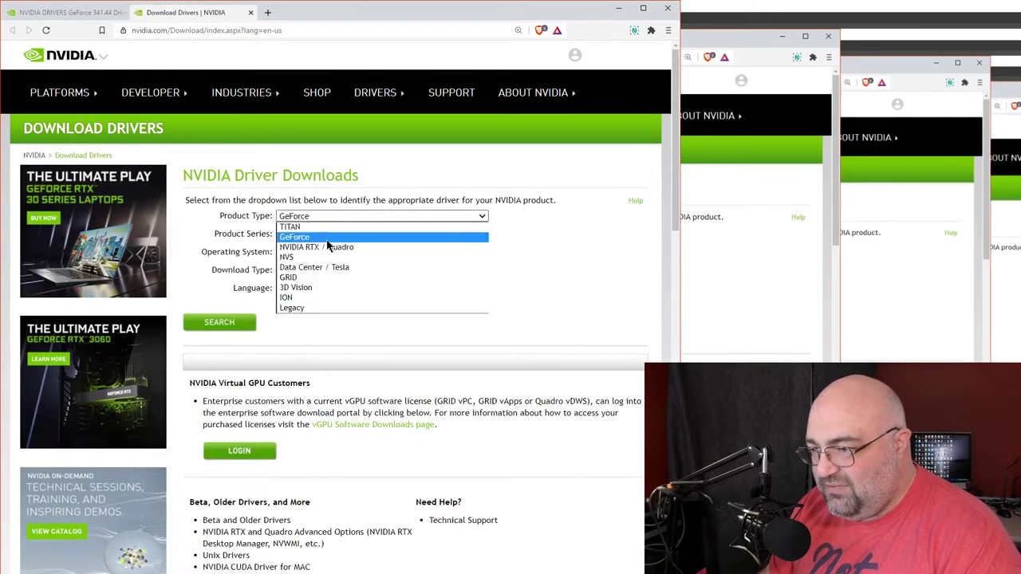
{"action": "scroll", "coordinate": [225, 251], "scroll_direction": "down", "scroll_amount": 1}
{"action": "scroll", "coordinate": [315, 324], "scroll_direction": "up", "scroll_amount": 1}
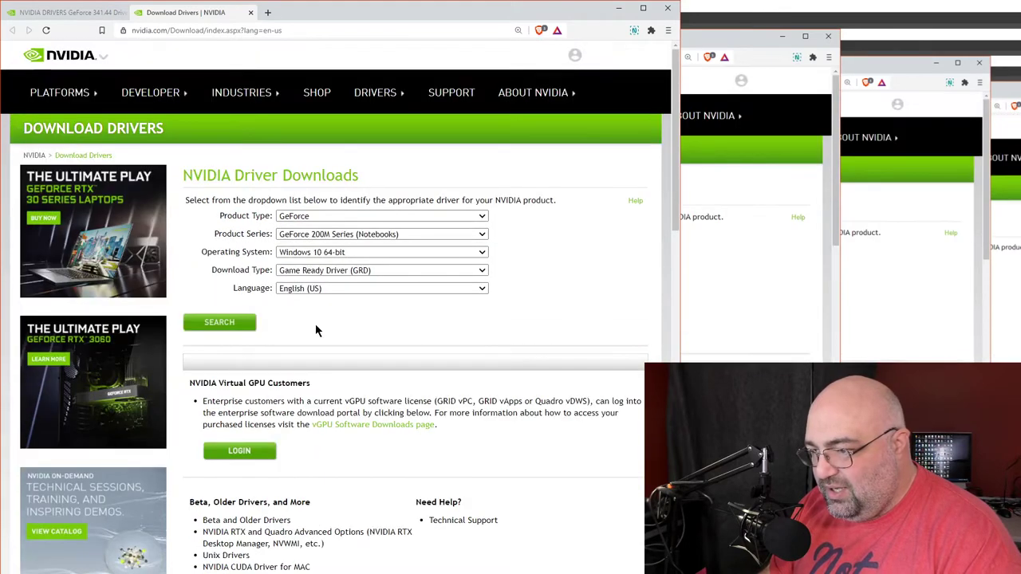
Step: Choose GeForce 200 Series as the product series and look over the rest of the driver downloads page
{"action": "left_click", "coordinate": [334, 215]}
{"action": "left_click", "coordinate": [336, 182]}
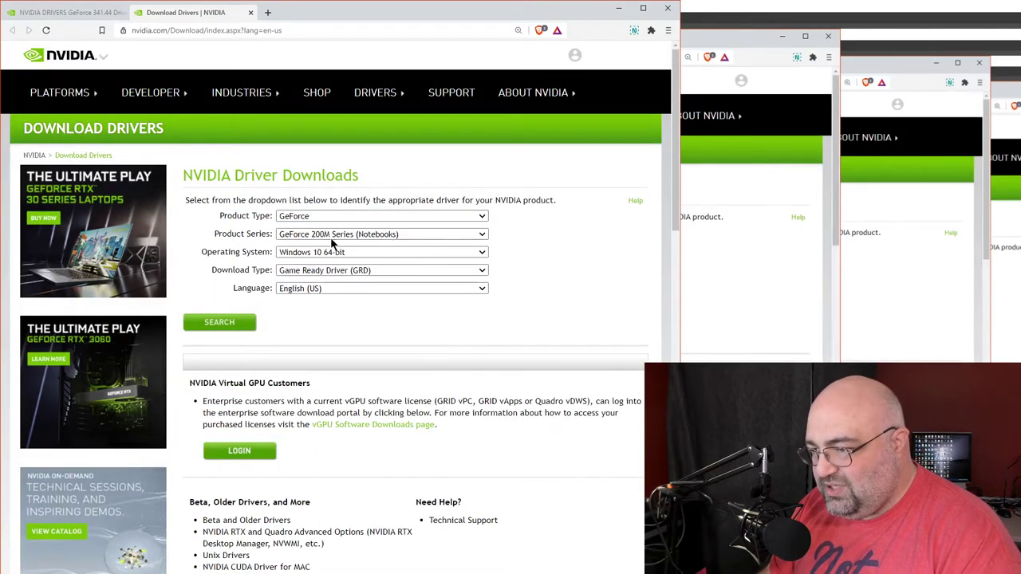
{"action": "left_click", "coordinate": [331, 236]}
{"action": "left_click", "coordinate": [339, 426]}
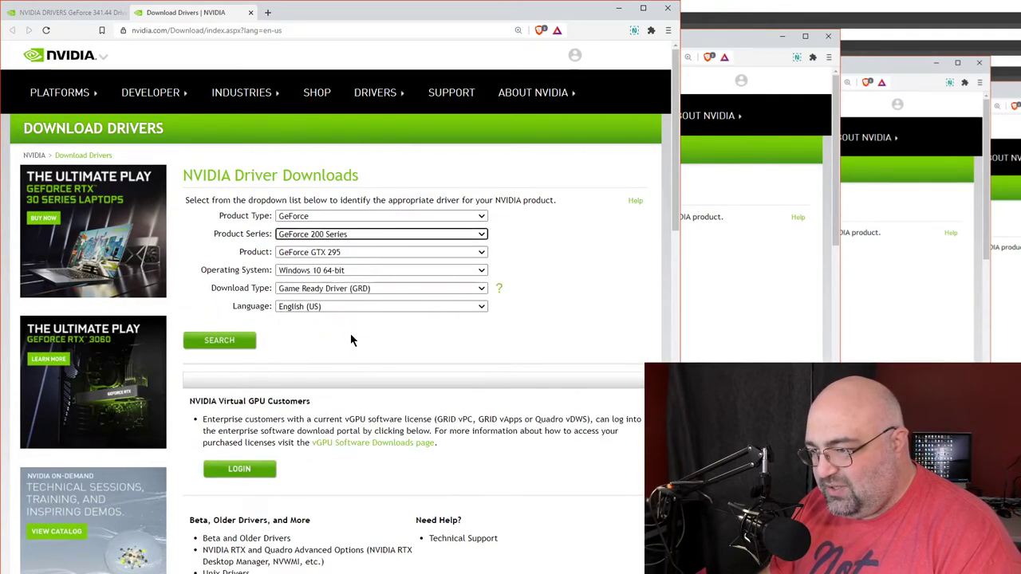
{"action": "scroll", "coordinate": [350, 335], "scroll_direction": "down", "scroll_amount": 3}
{"action": "scroll", "coordinate": [350, 335], "scroll_direction": "up", "scroll_amount": 2}
{"action": "scroll", "coordinate": [350, 339], "scroll_direction": "up", "scroll_amount": 1}
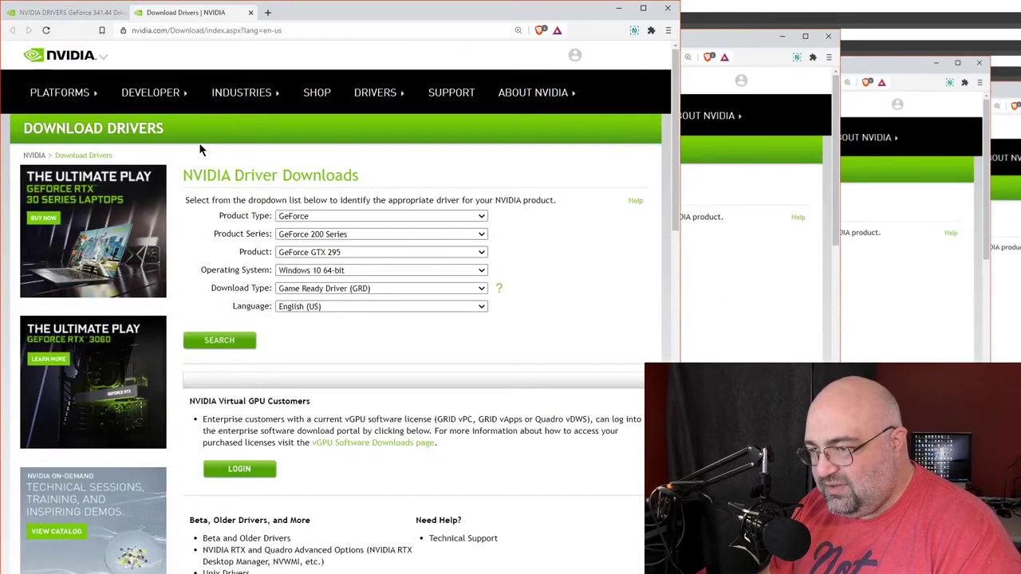
Step: Reload the driver downloads form, search for drivers of the Legacy product type, and return to the form
{"action": "mouse_move", "coordinate": [393, 92]}
{"action": "left_click", "coordinate": [386, 144]}
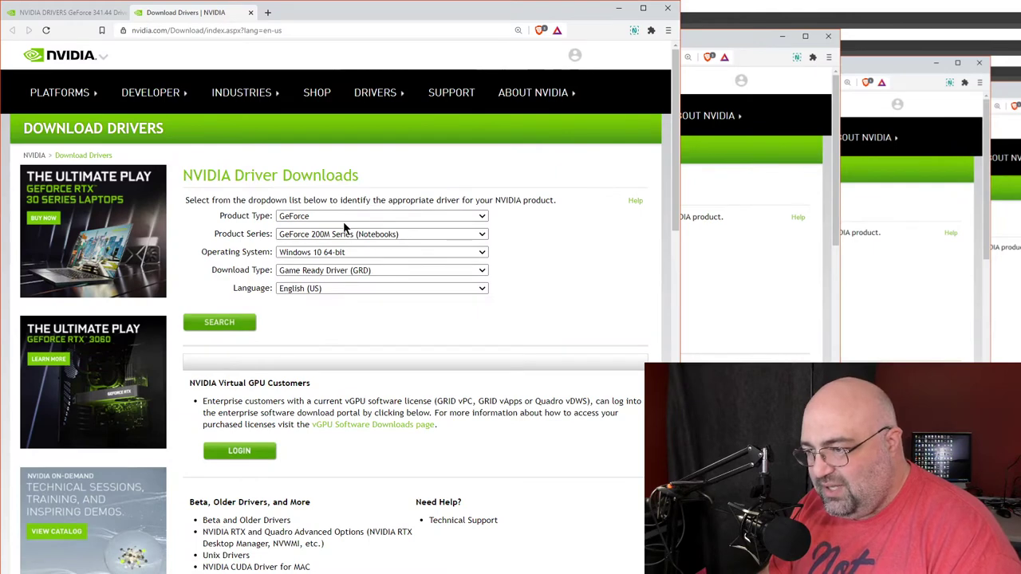
{"action": "left_click", "coordinate": [341, 234]}
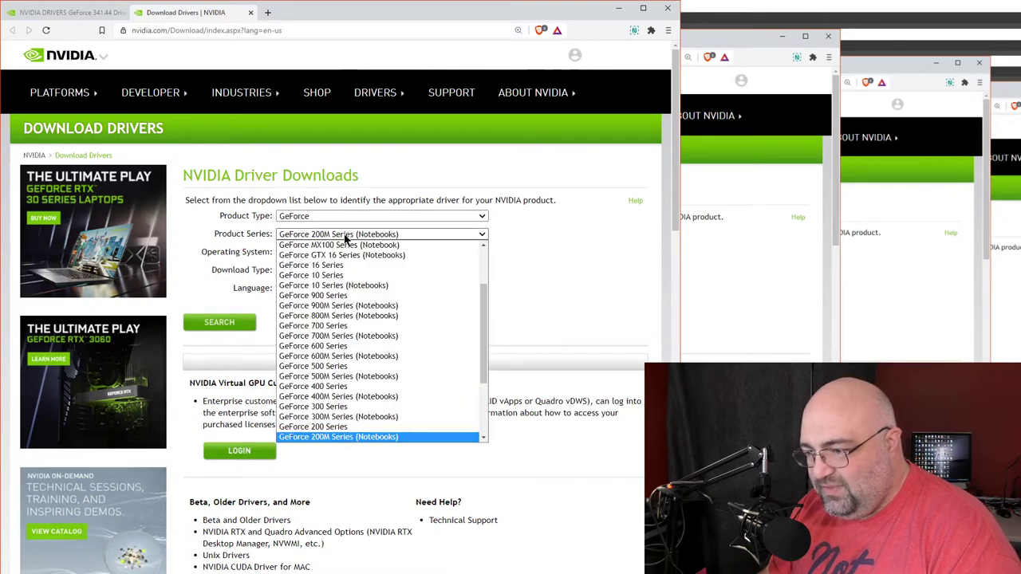
{"action": "left_click", "coordinate": [347, 235]}
{"action": "left_click", "coordinate": [346, 214]}
{"action": "left_click", "coordinate": [336, 315]}
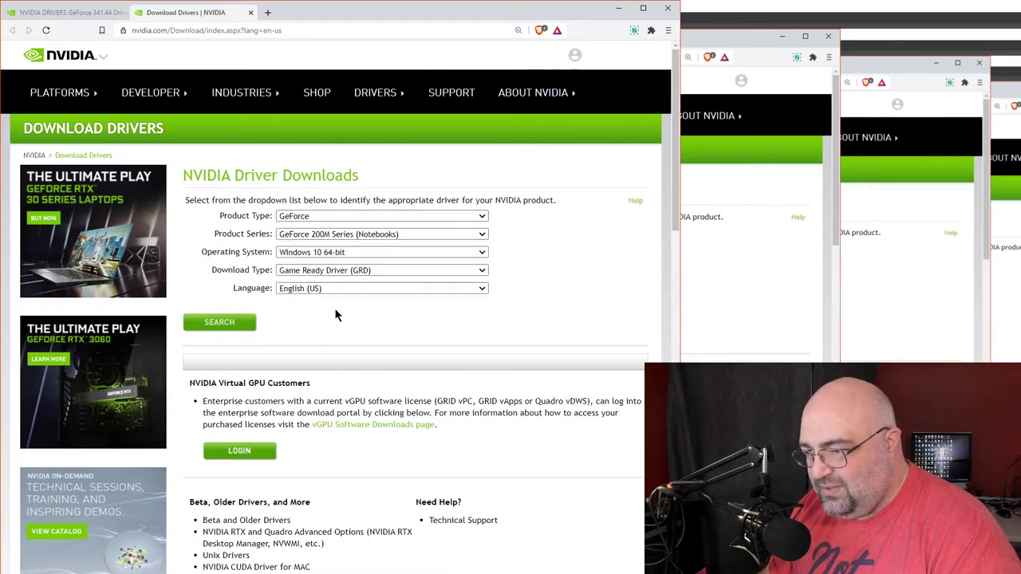
{"action": "left_click", "coordinate": [236, 318]}
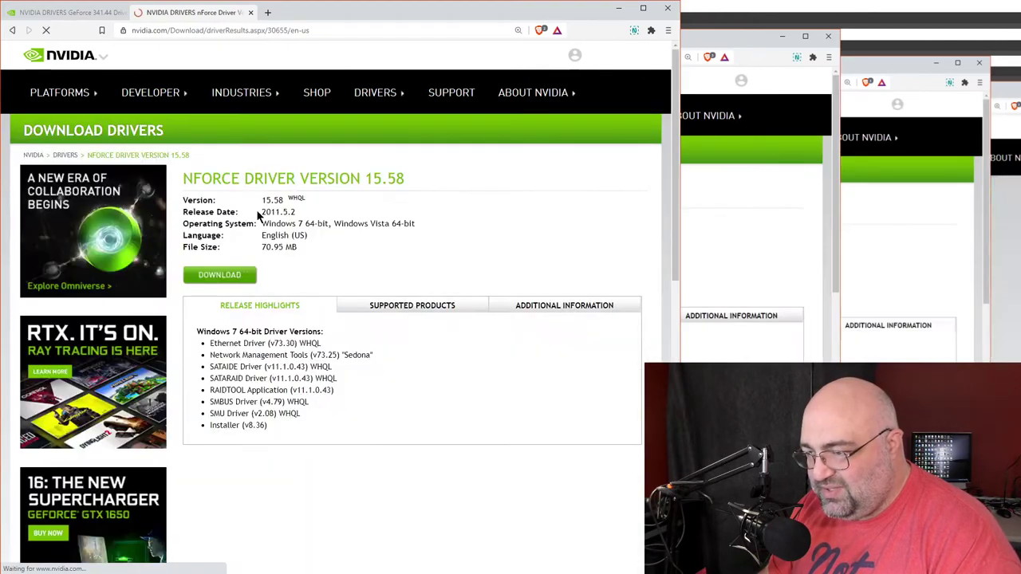
{"action": "key", "text": "alt+Left"}
Step: Select product type GeForce, GeForce 200 Series and GeForce 210, and search for its Windows 7 64-bit driver
{"action": "left_click", "coordinate": [346, 216]}
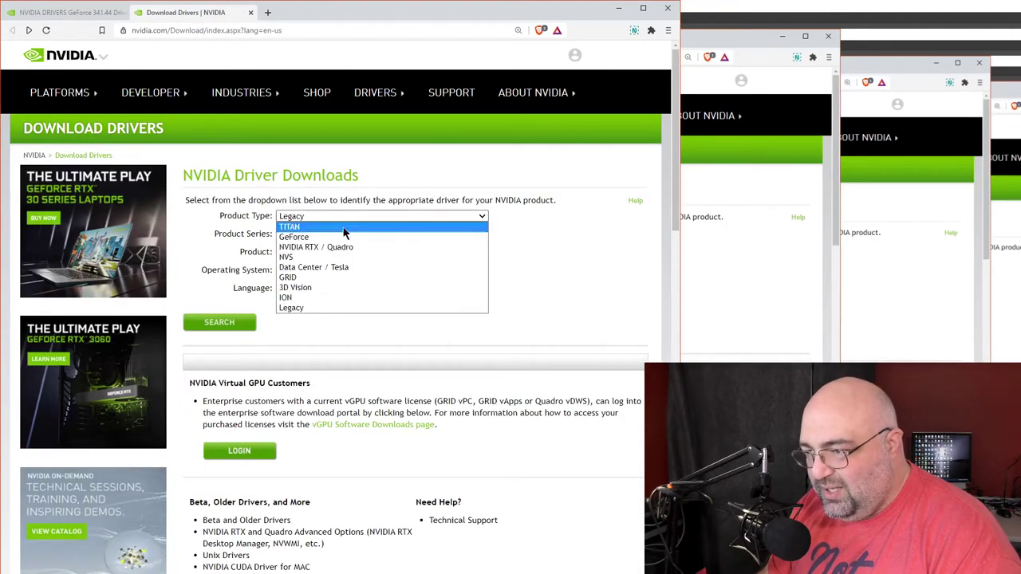
{"action": "left_click", "coordinate": [343, 237]}
{"action": "left_click", "coordinate": [335, 235]}
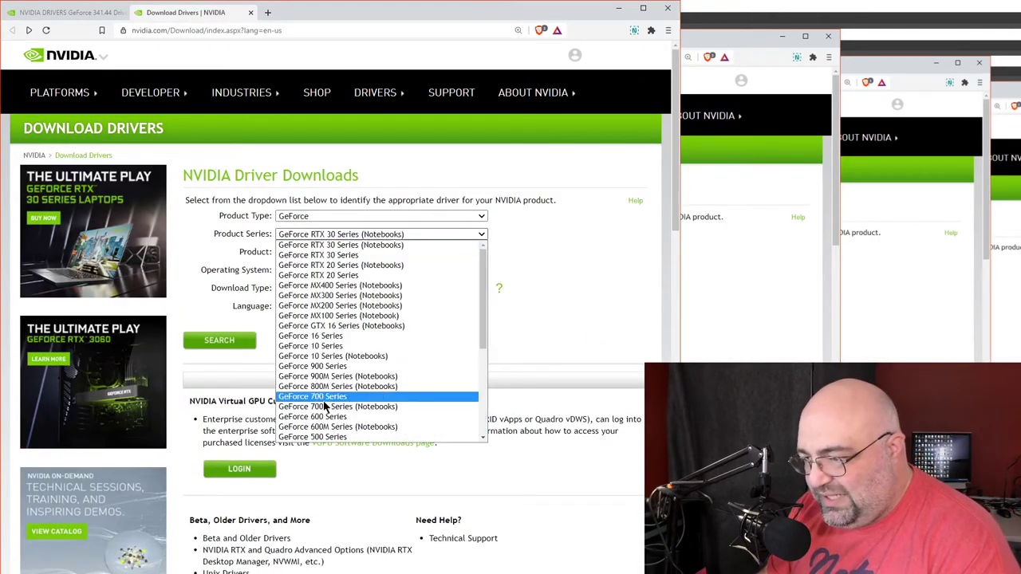
{"action": "scroll", "coordinate": [324, 408], "scroll_direction": "down", "scroll_amount": 3}
{"action": "left_click", "coordinate": [345, 332]}
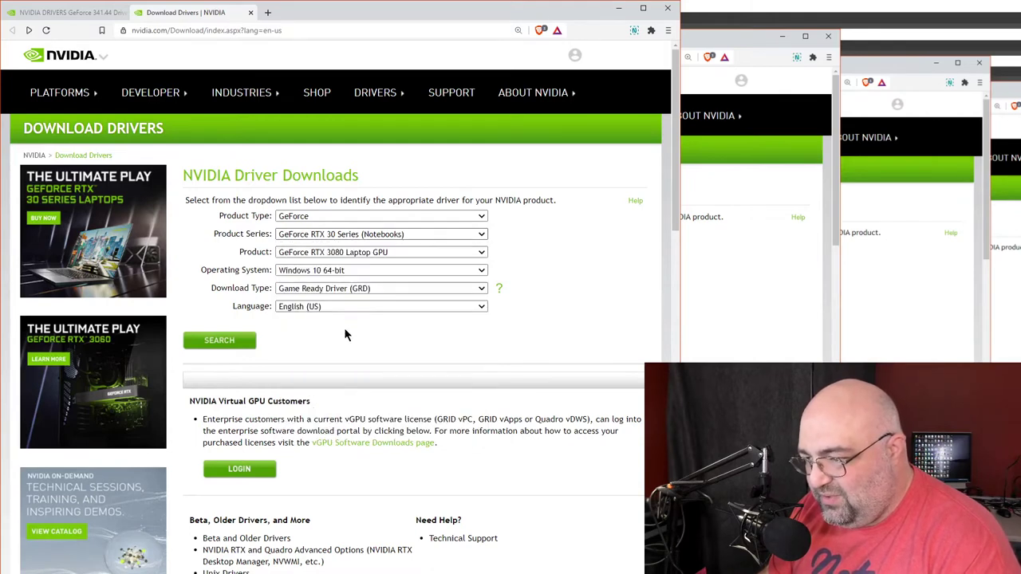
{"action": "left_click", "coordinate": [332, 253]}
{"action": "left_click", "coordinate": [325, 381]}
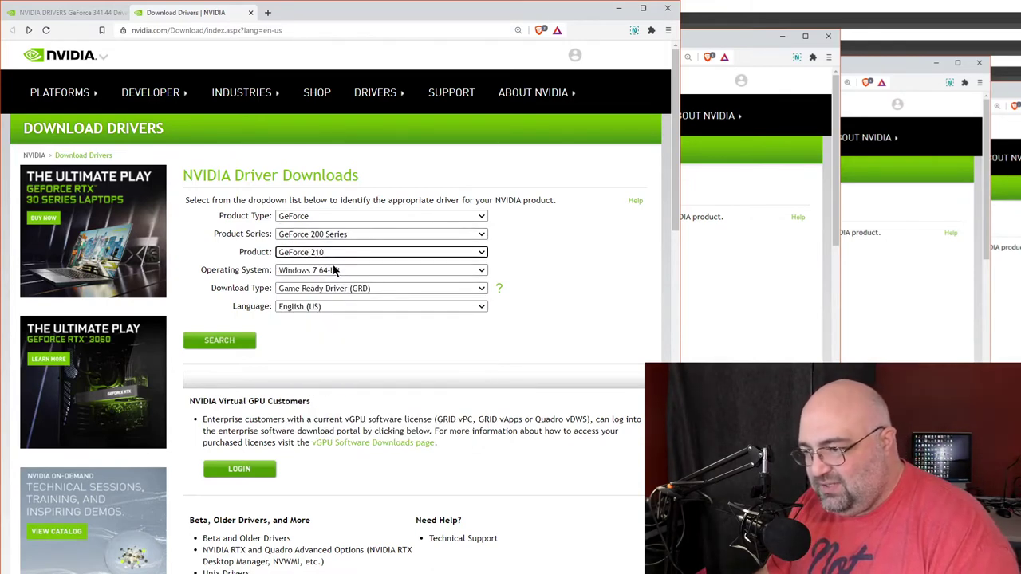
{"action": "left_click", "coordinate": [335, 271]}
{"action": "left_click", "coordinate": [223, 287]}
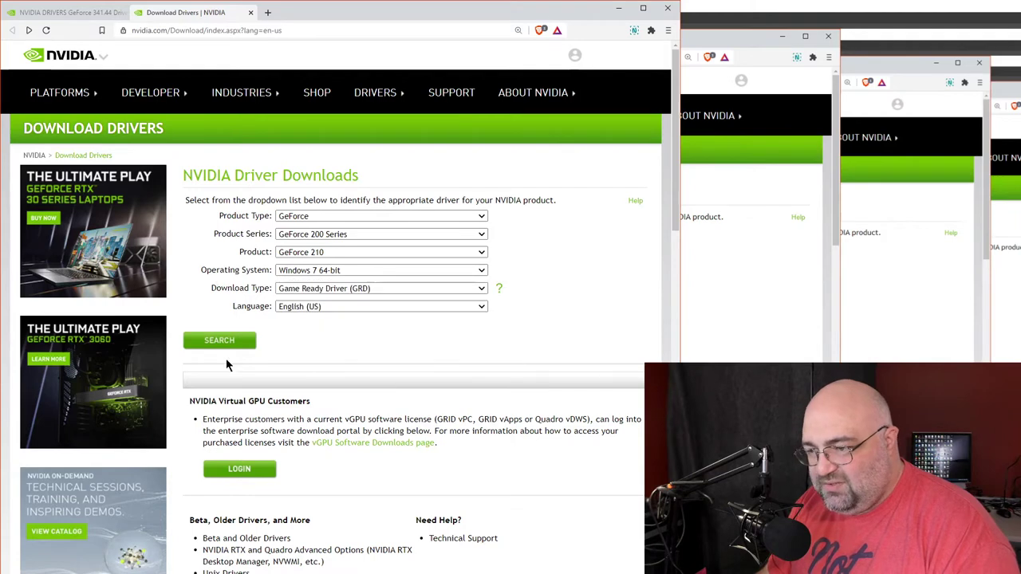
{"action": "left_click", "coordinate": [220, 341]}
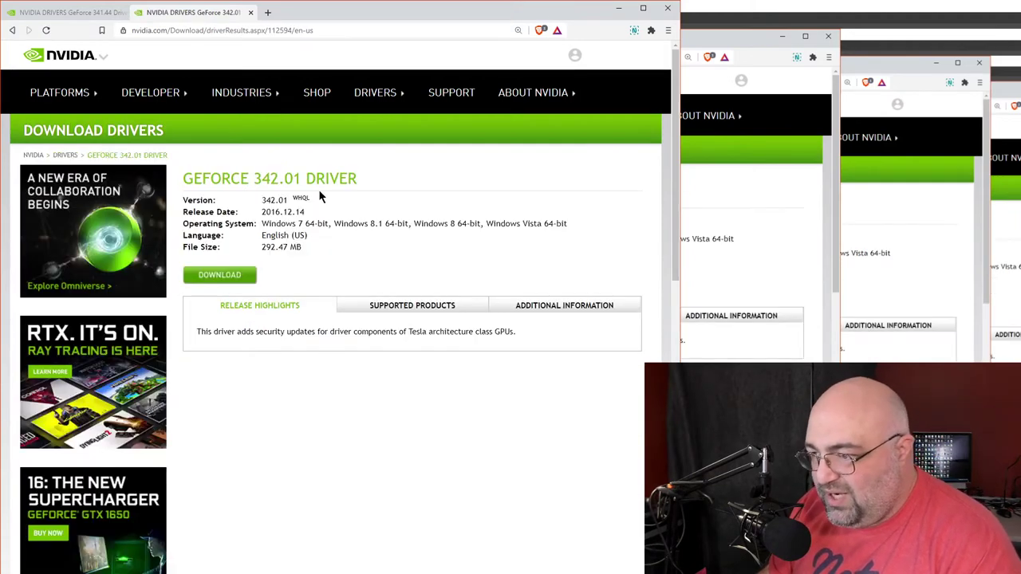
Step: Look through the GeForce Drivers page and return to the driver downloads form
{"action": "key", "text": "alt+Left"}
{"action": "mouse_move", "coordinate": [379, 93]}
{"action": "left_click", "coordinate": [385, 120]}
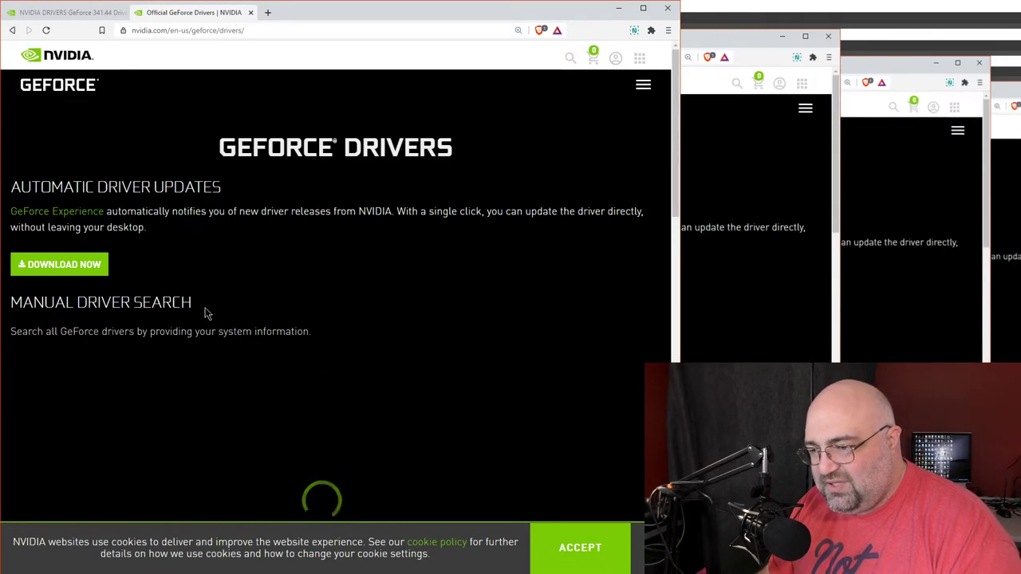
{"action": "scroll", "coordinate": [230, 311], "scroll_direction": "down", "scroll_amount": 8}
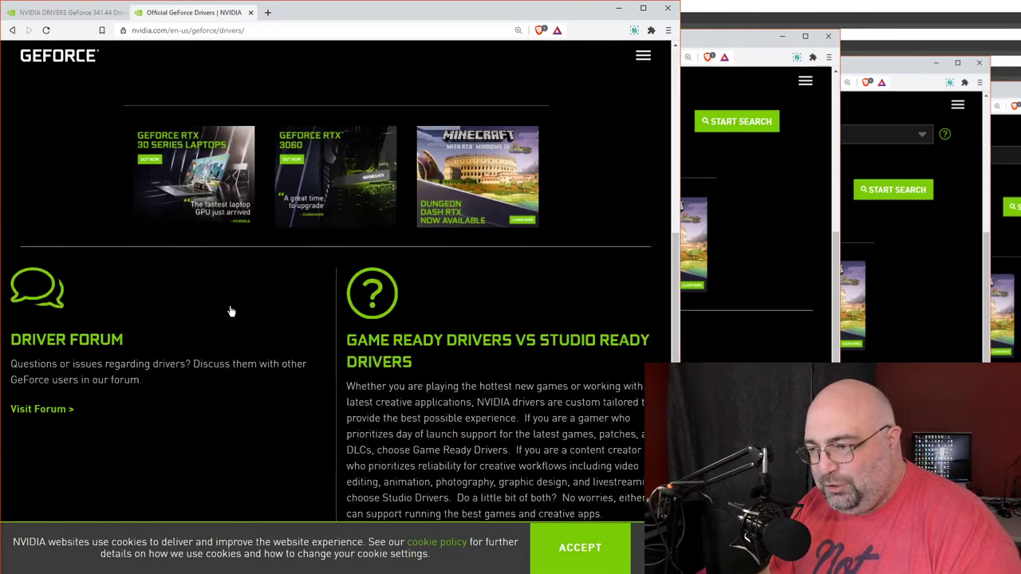
{"action": "scroll", "coordinate": [230, 311], "scroll_direction": "down", "scroll_amount": 2}
{"action": "key", "text": "alt+Left"}
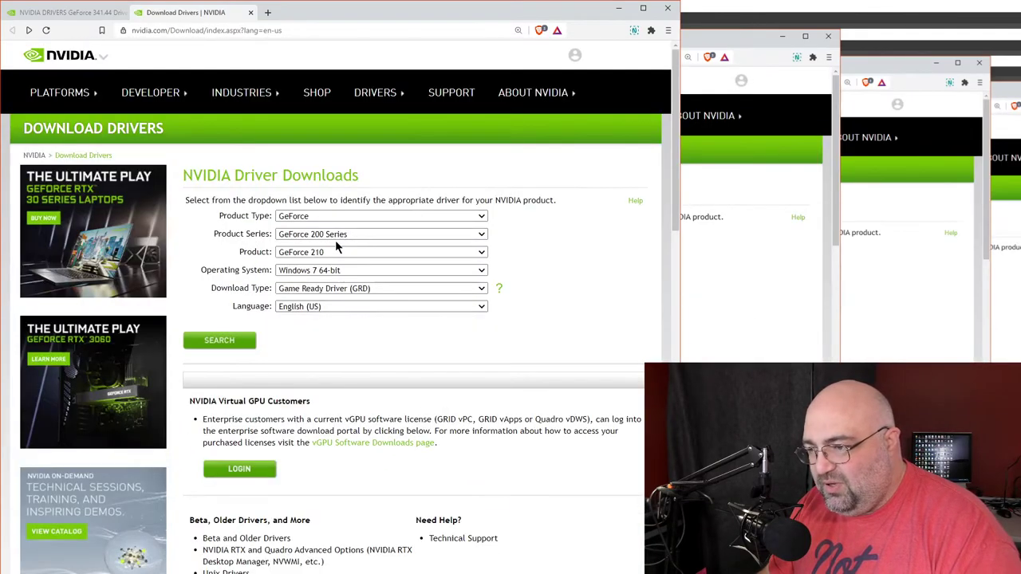
Step: Repeat the GeForce 210 driver search, return to the form and check the download type options
{"action": "left_click", "coordinate": [219, 350]}
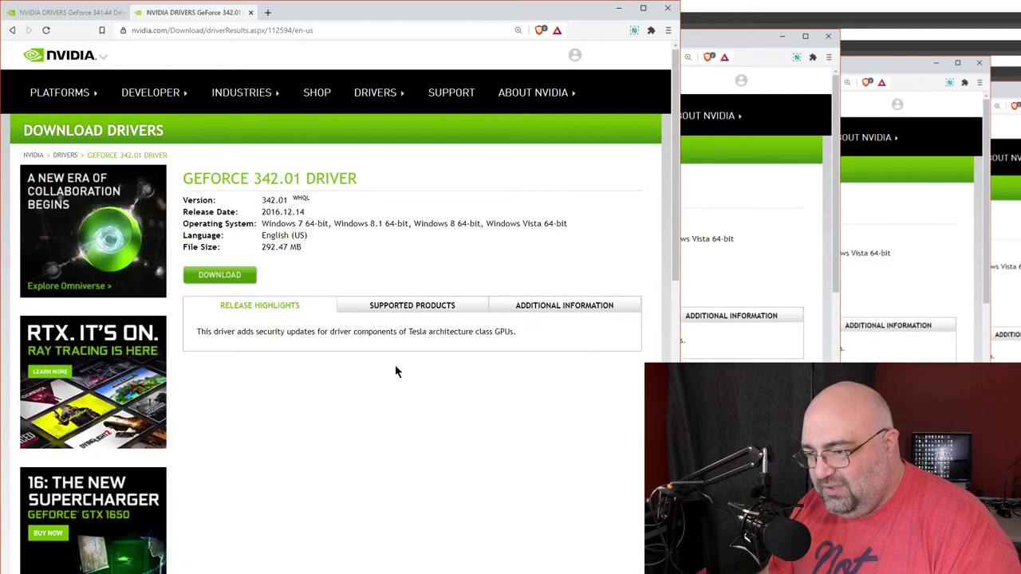
{"action": "key", "text": "alt+Left"}
{"action": "left_click", "coordinate": [346, 288]}
{"action": "left_click", "coordinate": [346, 288]}
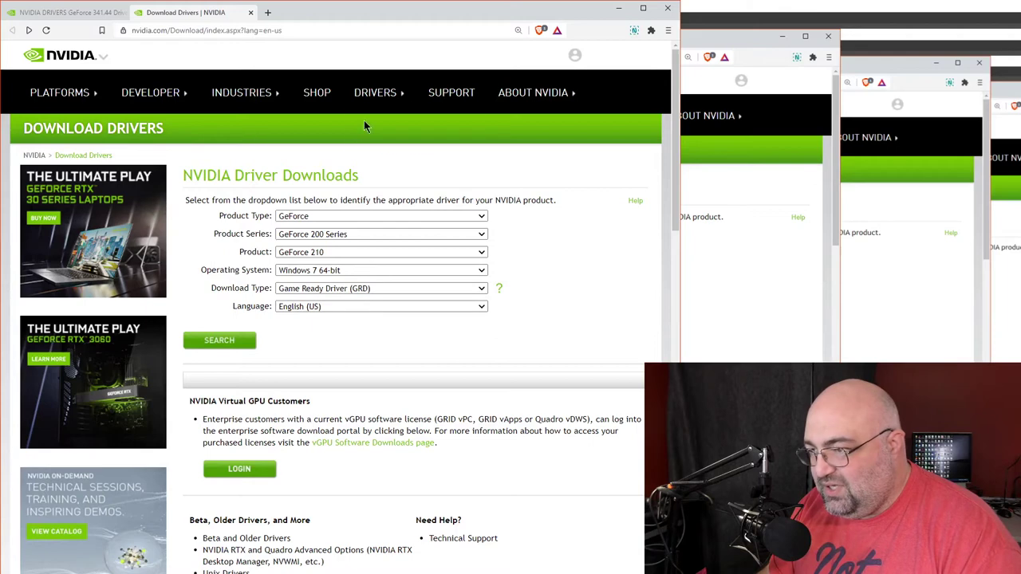
Step: Reload the driver downloads page and open its Beta and Older Drivers search
{"action": "left_click", "coordinate": [375, 150]}
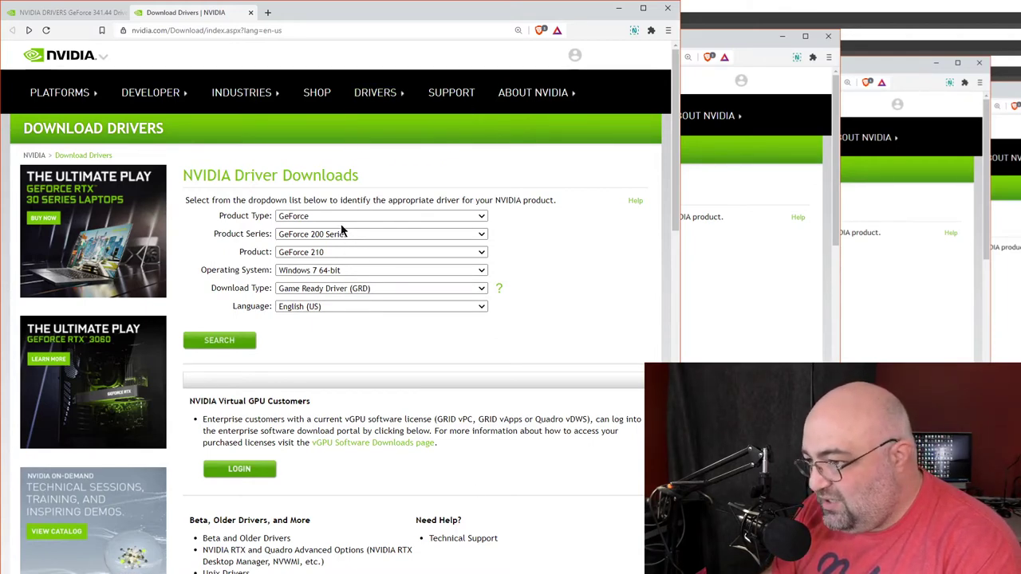
{"action": "left_click", "coordinate": [403, 150]}
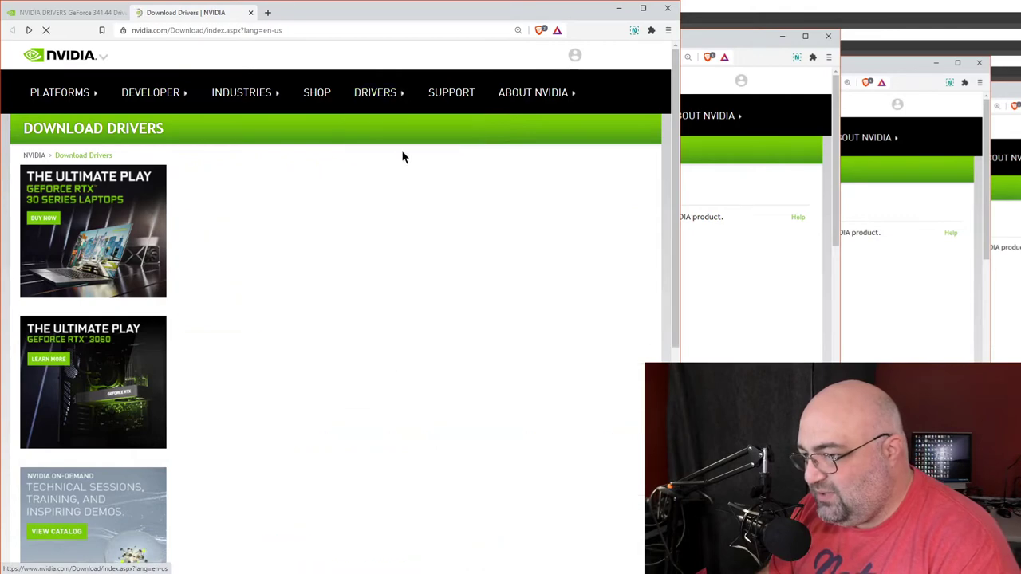
{"action": "scroll", "coordinate": [511, 367], "scroll_direction": "down", "scroll_amount": 2}
{"action": "scroll", "coordinate": [509, 364], "scroll_direction": "down", "scroll_amount": 3}
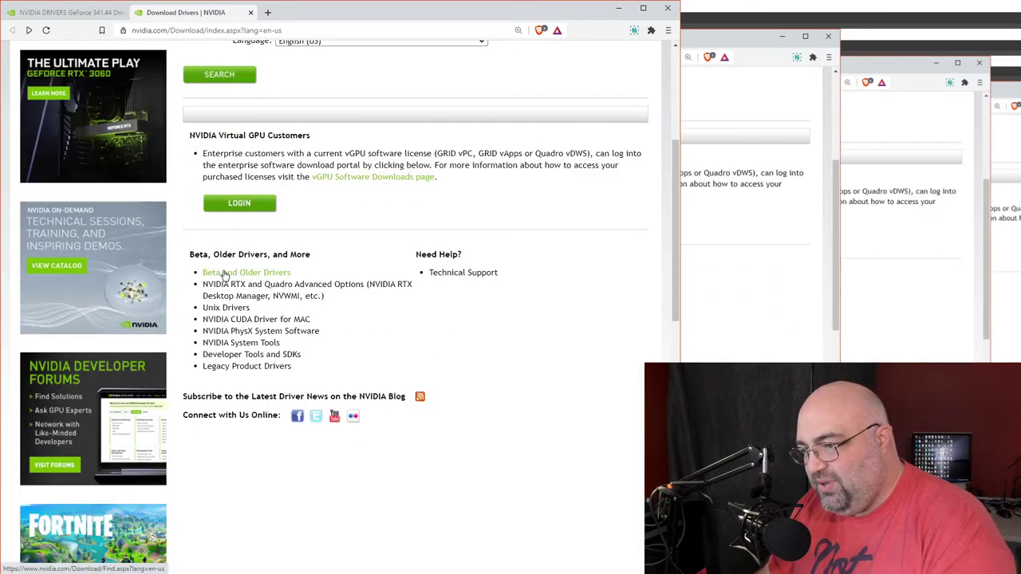
{"action": "left_click", "coordinate": [226, 273]}
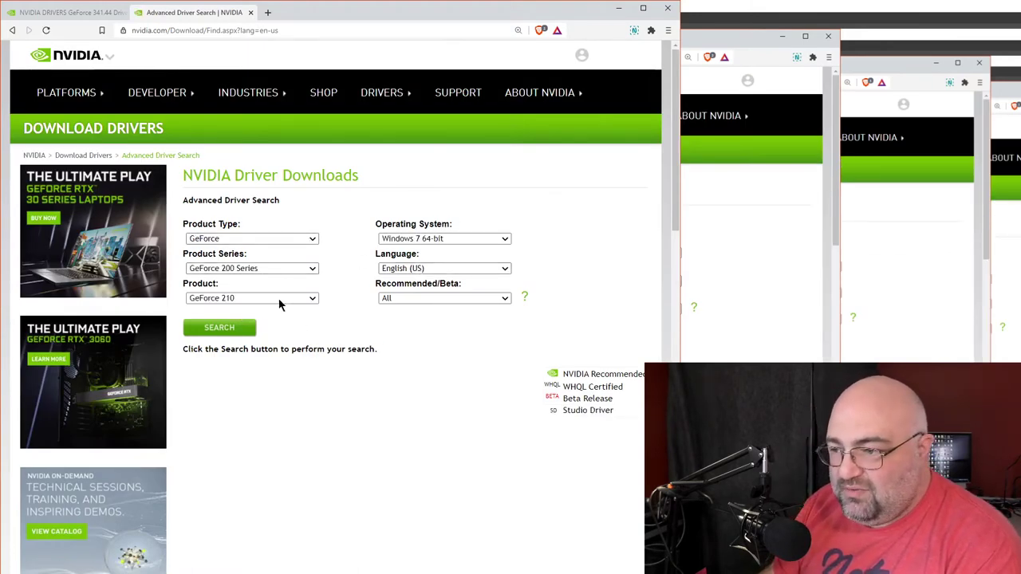
Step: Set the operating system to Windows 10 64-bit and search for all GeForce 210 drivers
{"action": "left_click", "coordinate": [452, 239]}
{"action": "left_click", "coordinate": [447, 259]}
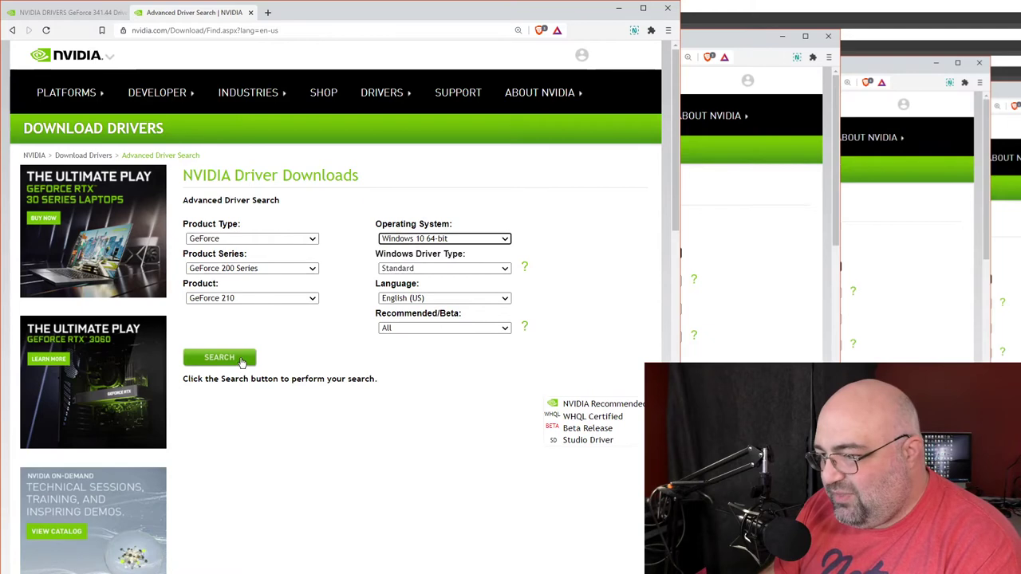
{"action": "left_click", "coordinate": [242, 361]}
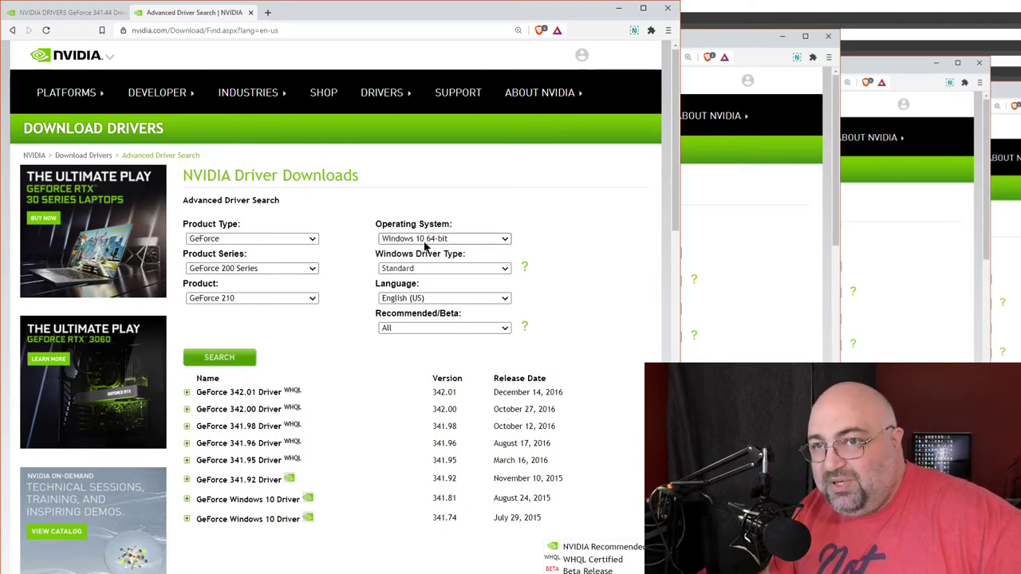
Step: Review the supported products of the July 29, 2015 GeForce Windows 10 driver, version 341.74, and close its page
{"action": "left_click", "coordinate": [209, 519]}
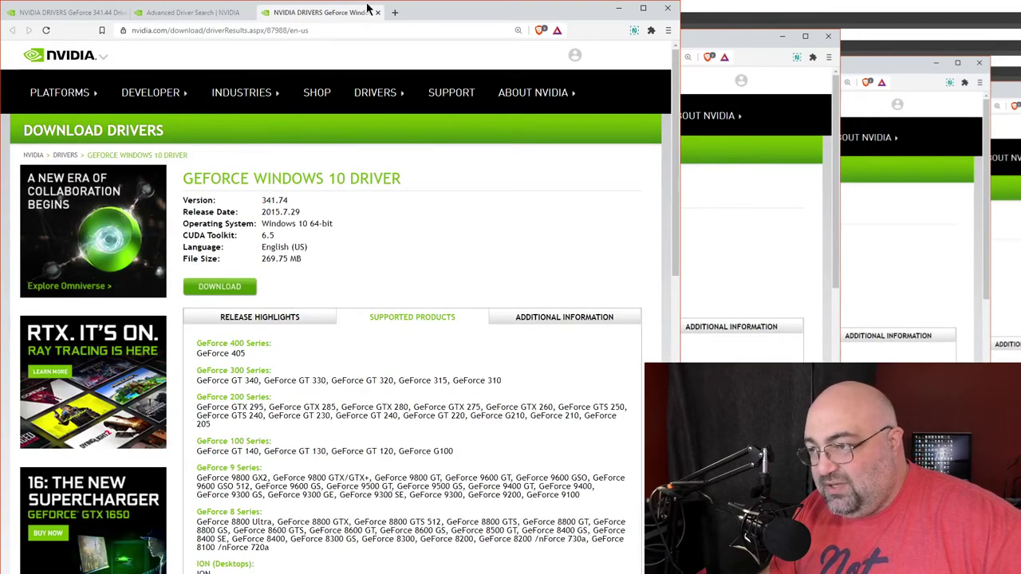
{"action": "middle_click", "coordinate": [322, 13]}
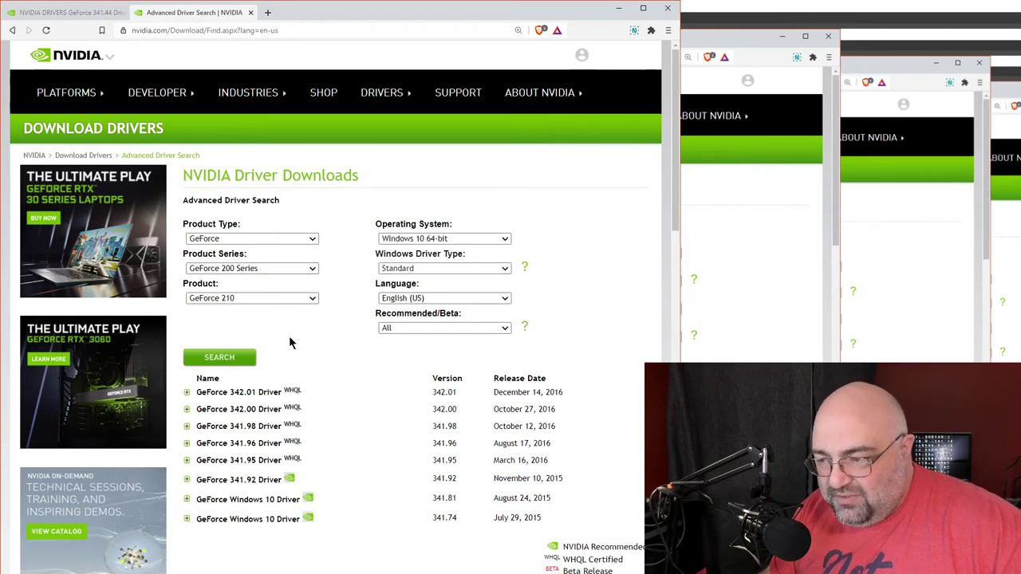
Step: Set the operating system to Windows 8.1 64-bit and search for all GeForce 210 drivers
{"action": "left_click", "coordinate": [442, 239]}
{"action": "key", "text": "Escape"}
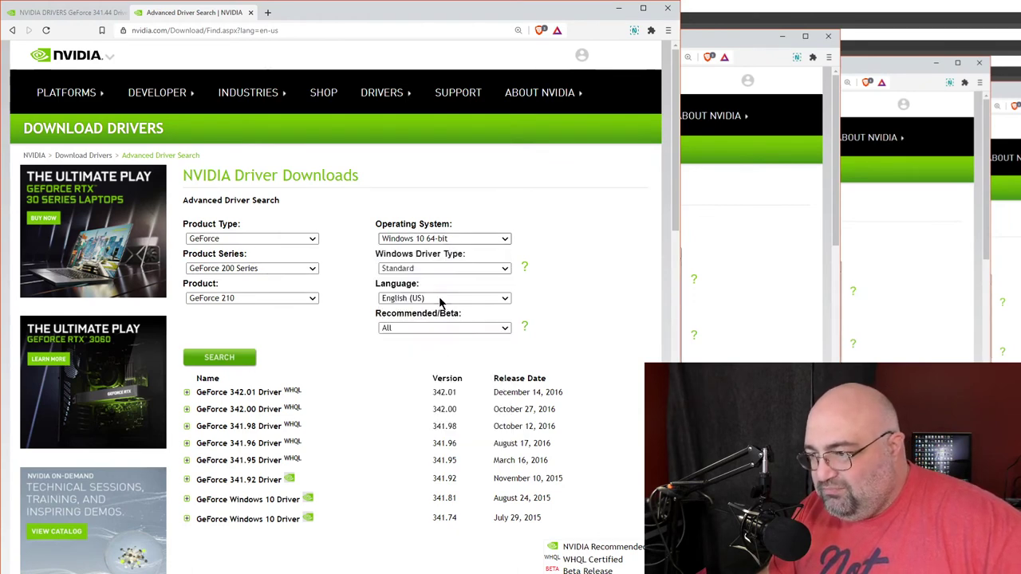
{"action": "key", "text": "Down"}
{"action": "left_click", "coordinate": [224, 329]}
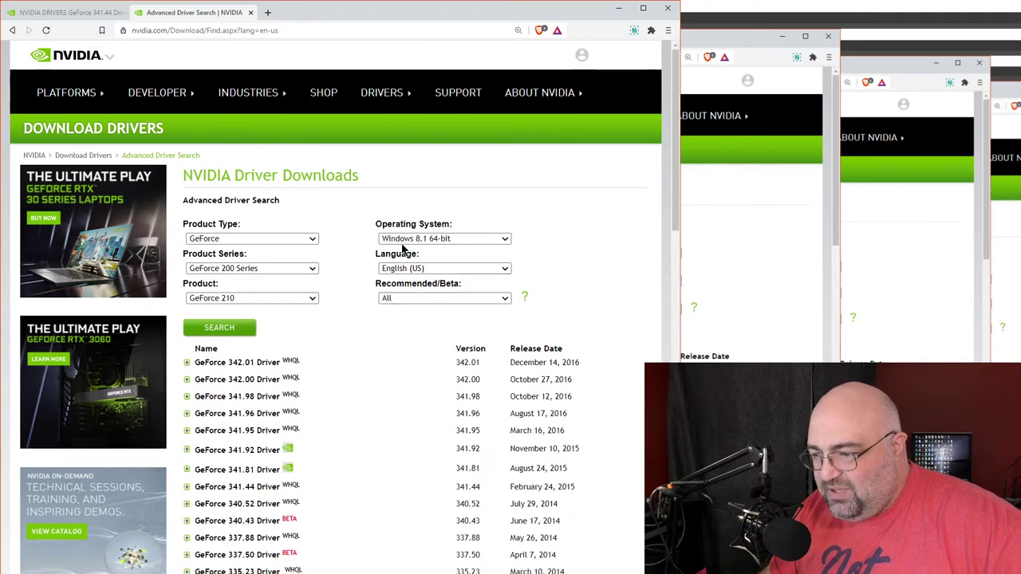
Step: Look through the Windows 8.1 driver results and briefly check the details of the GeForce 341.44 entry
{"action": "scroll", "coordinate": [360, 347], "scroll_direction": "down", "scroll_amount": 2}
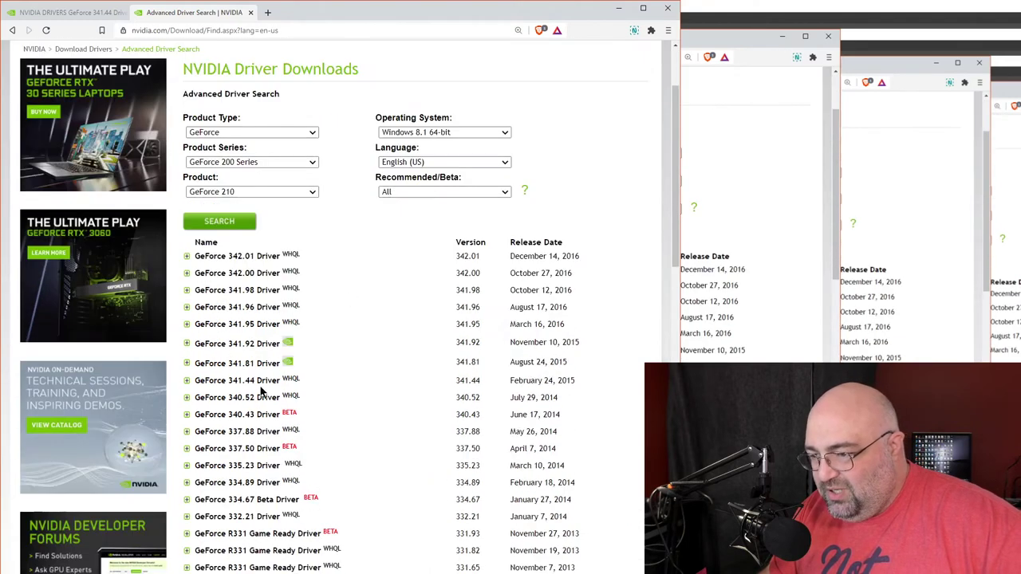
{"action": "left_click", "coordinate": [186, 381]}
{"action": "left_click", "coordinate": [187, 382]}
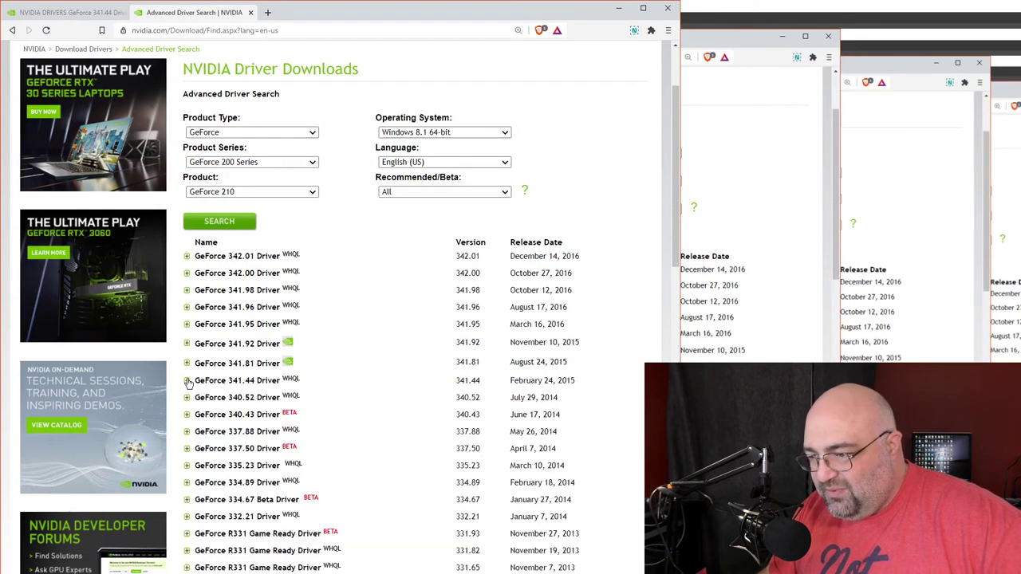
Step: Review the supported products of the GeForce 341.81 driver, then close it and the driver search to return to the GeForce 341.44 page
{"action": "middle_click", "coordinate": [231, 364]}
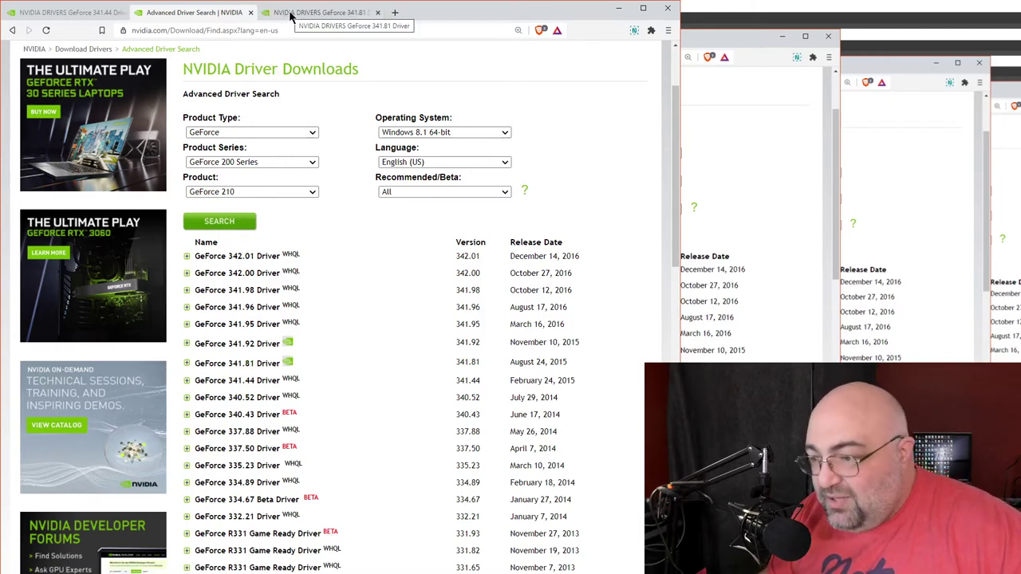
{"action": "left_click", "coordinate": [292, 14]}
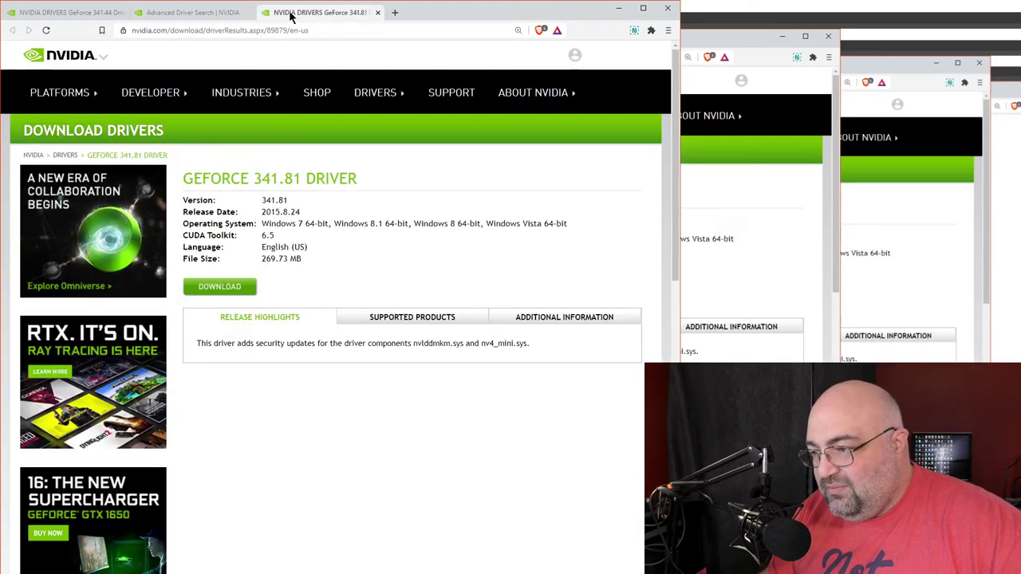
{"action": "left_click", "coordinate": [415, 318]}
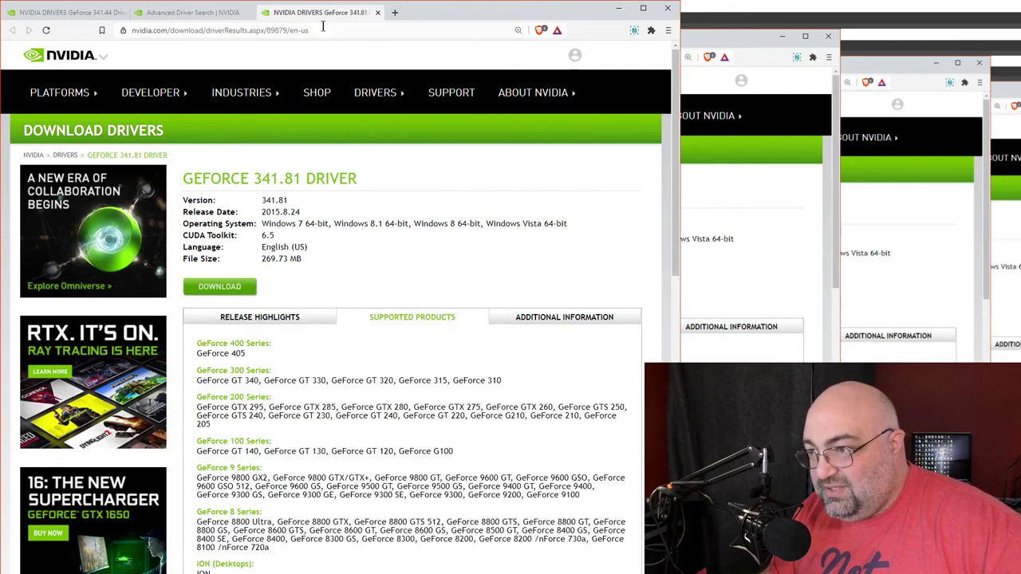
{"action": "middle_click", "coordinate": [295, 16]}
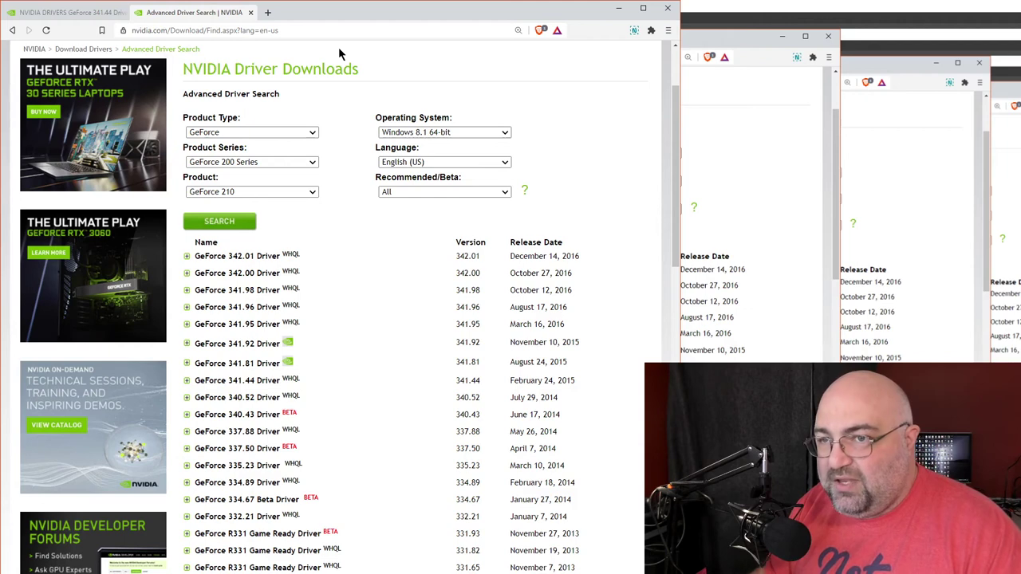
{"action": "middle_click", "coordinate": [192, 14]}
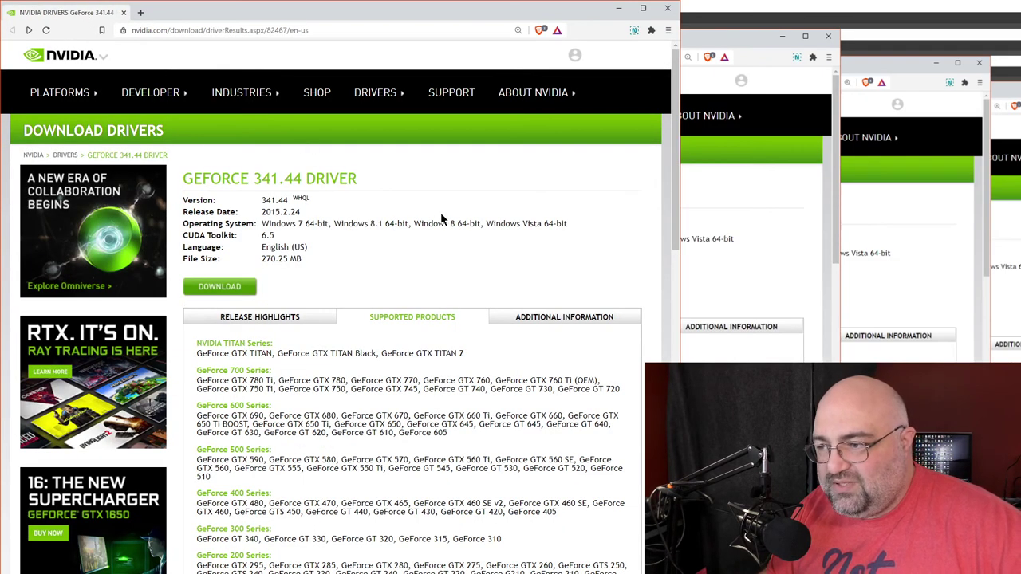